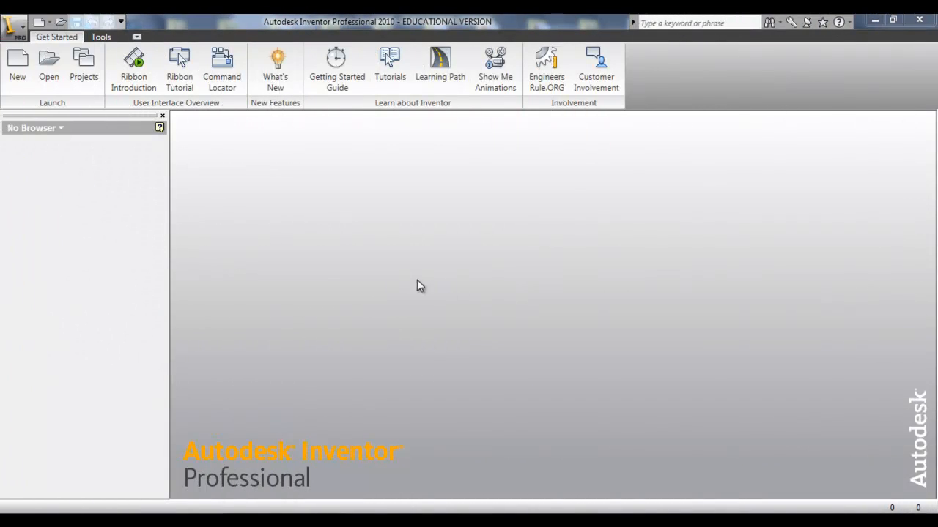
# Create a new part from the Standard.ipt template and sketch a two-point rectangle about 61 by 24 mm around the origin
pyautogui.click(17, 62)
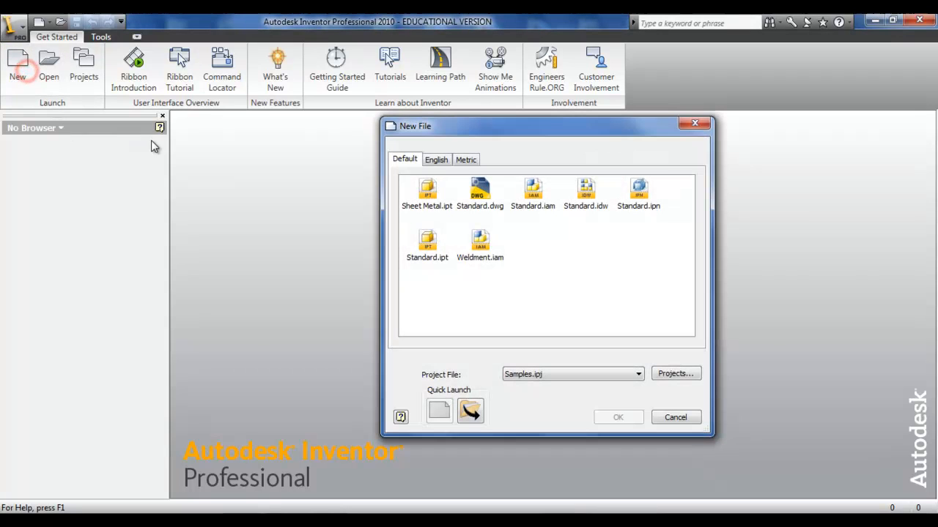
pyautogui.doubleClick(427, 246)
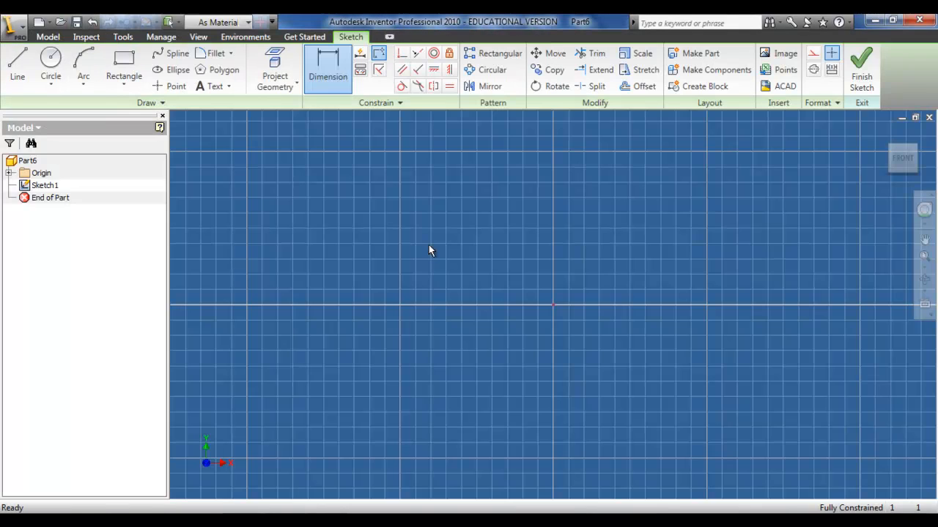
pyautogui.click(124, 82)
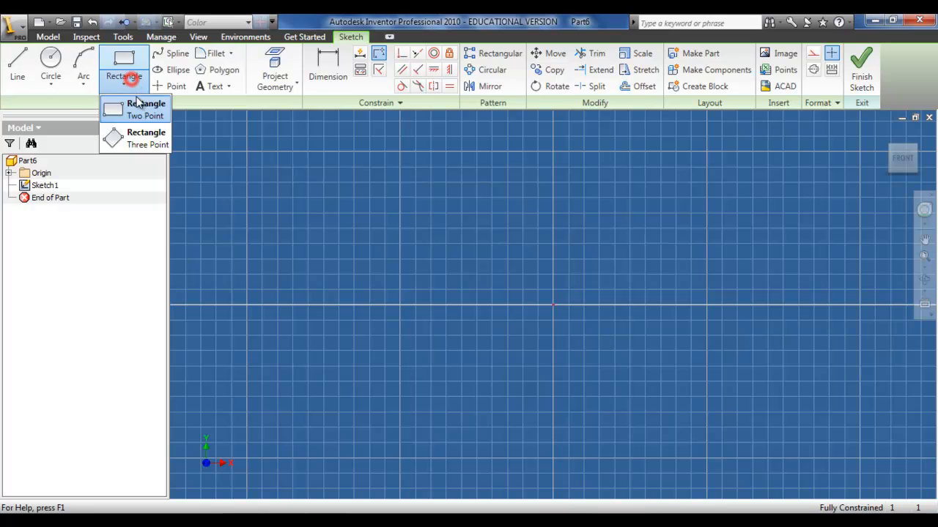
pyautogui.click(137, 100)
pyautogui.click(337, 224)
pyautogui.click(808, 407)
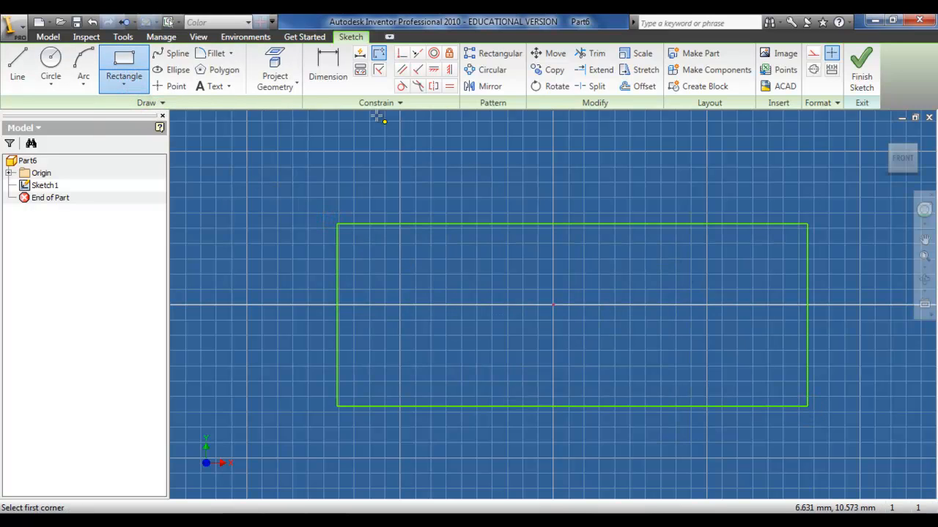
# Dimension the rectangle's horizontal width between its two vertical sides as 100 mm
pyautogui.click(339, 70)
pyautogui.click(337, 282)
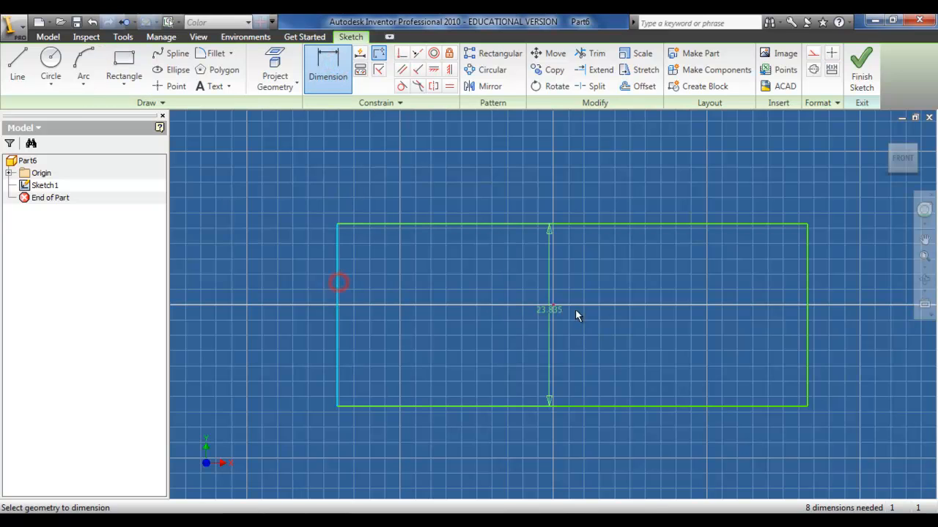
pyautogui.click(806, 308)
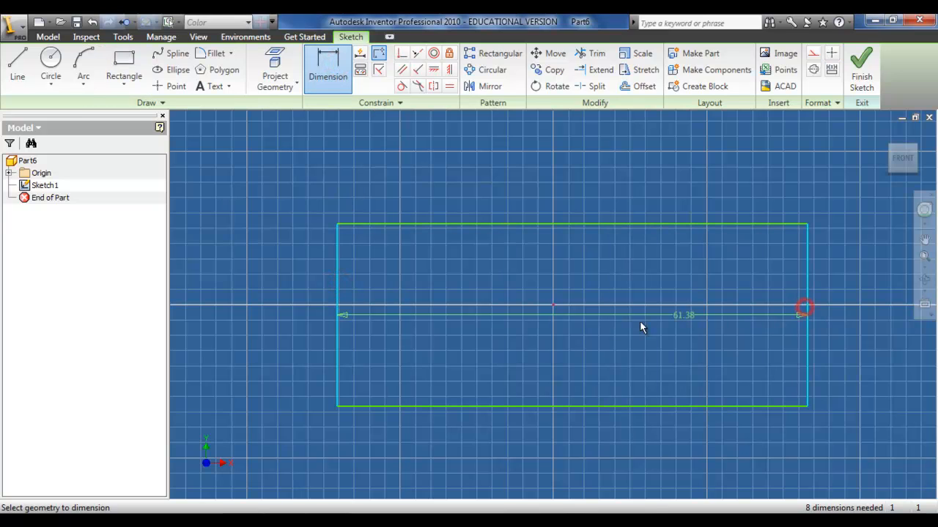
pyautogui.click(593, 337)
pyautogui.write('100')
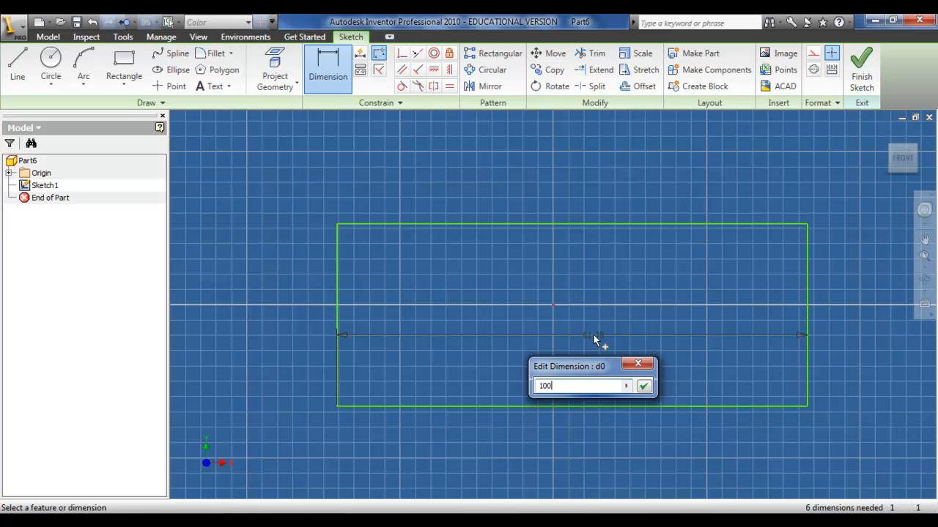
pyautogui.press('Return')
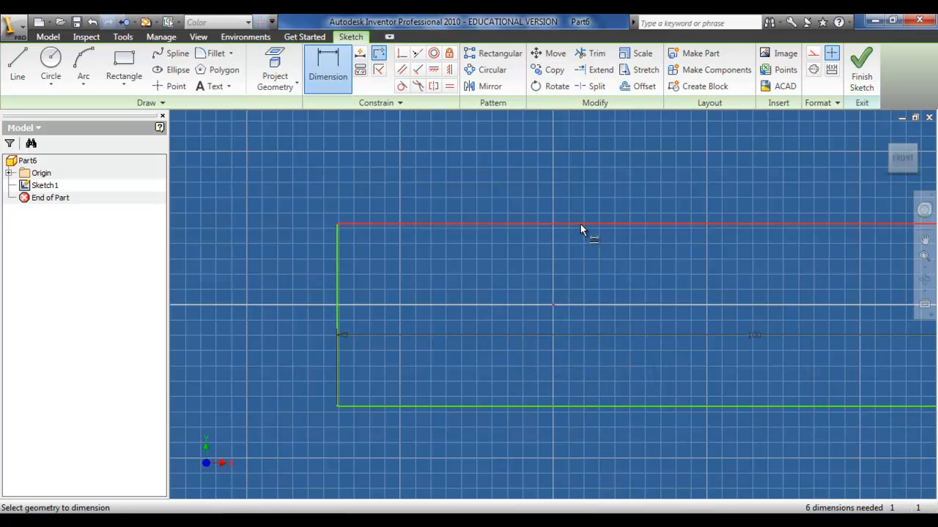
# Dimension the rectangle's height between its two horizontal sides as 50 mm
pyautogui.click(580, 224)
pyautogui.click(591, 405)
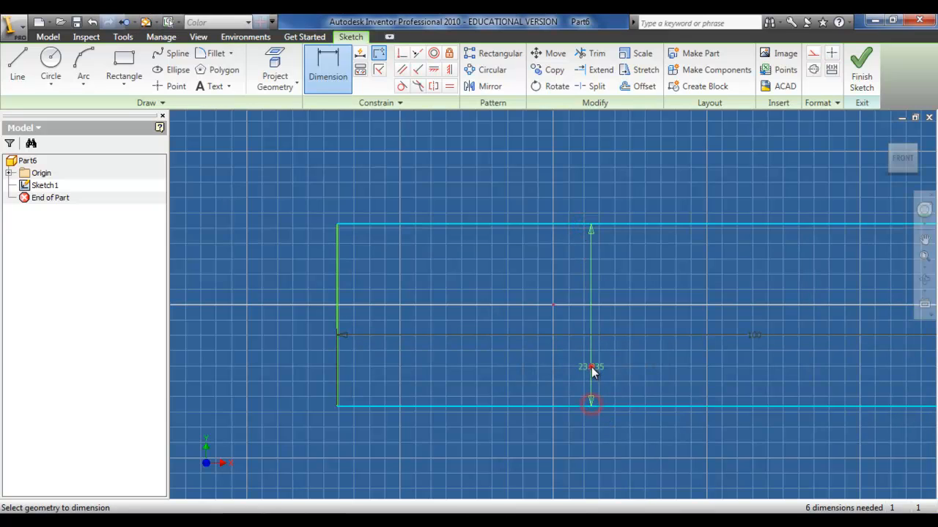
pyautogui.click(591, 371)
pyautogui.write('50')
pyautogui.press('Return')
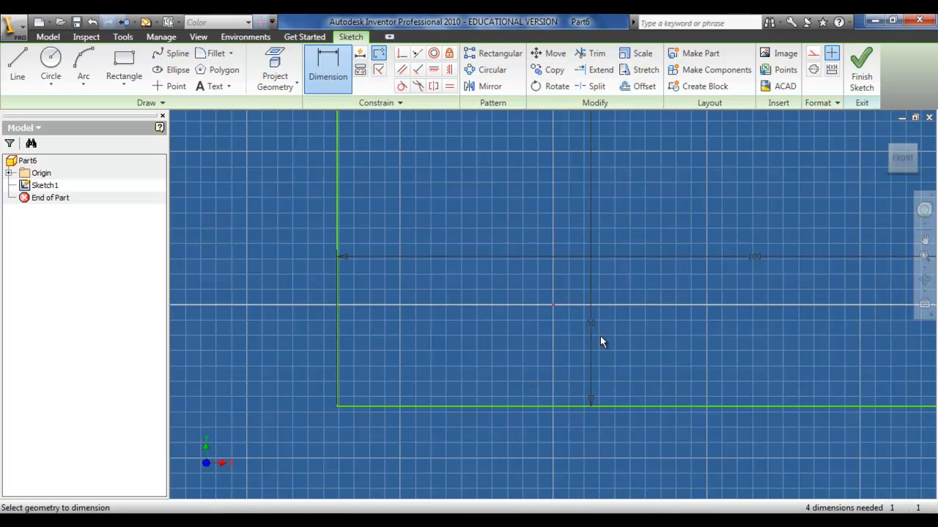
# Finish the sketch and extrude the rectangle 5 mm into a solid plate
pyautogui.click(860, 71)
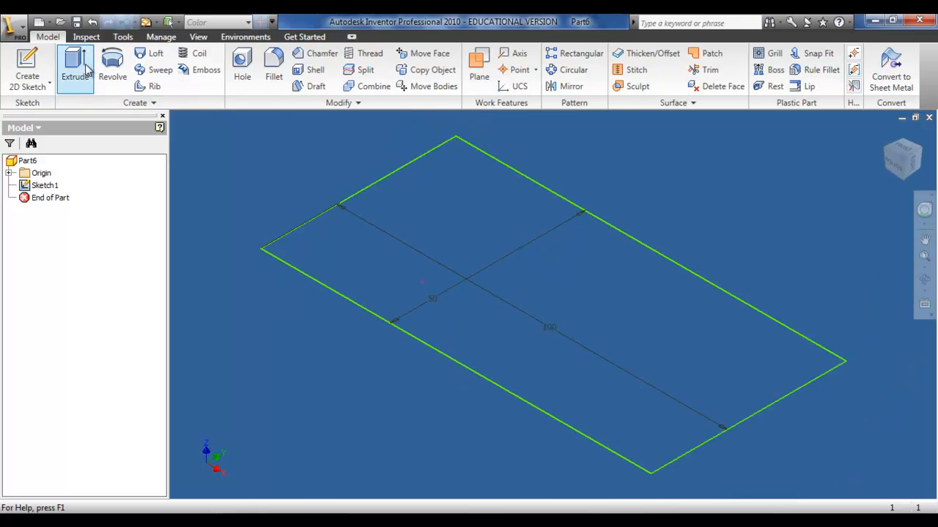
pyautogui.click(76, 65)
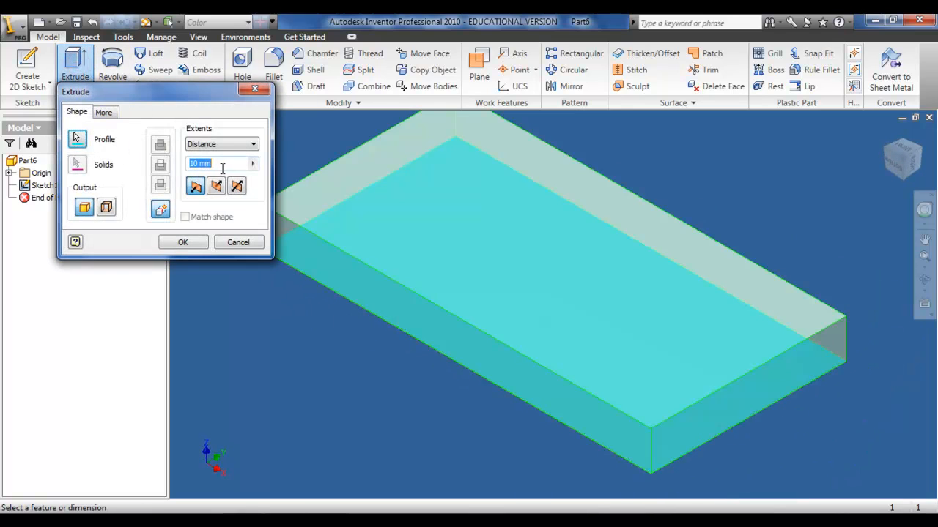
pyautogui.write('5')
pyautogui.press('Return')
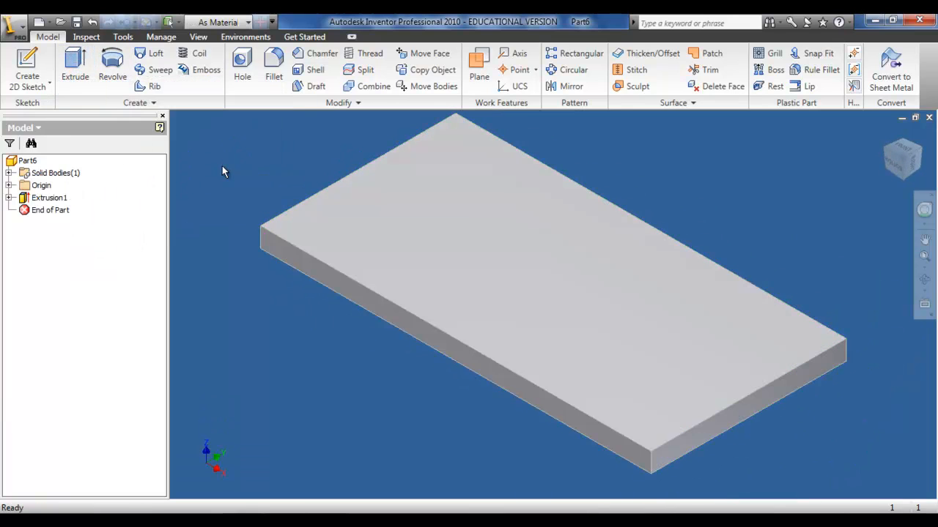
pyautogui.press('F6')
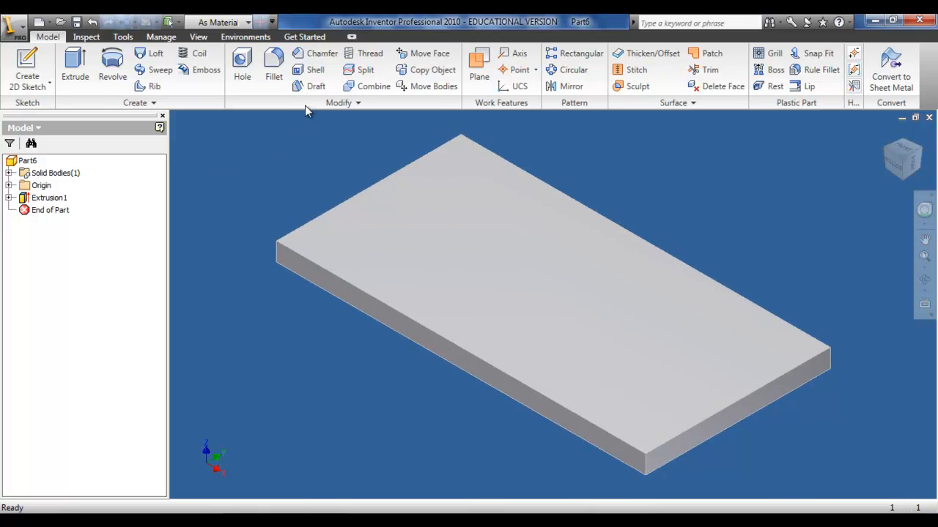
# Set up a fixed-edge face draft using the plate's front long side face as pull direction and both short end faces as draft faces
pyautogui.click(308, 86)
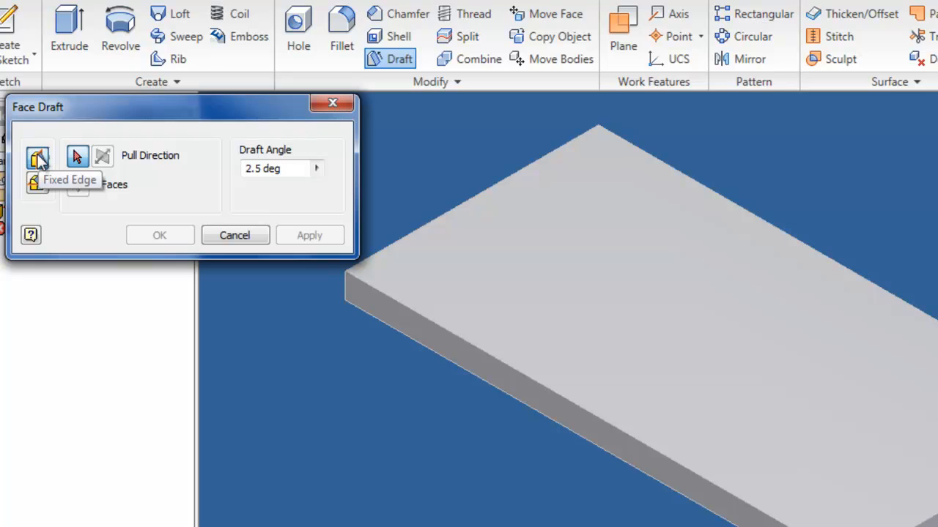
pyautogui.click(38, 159)
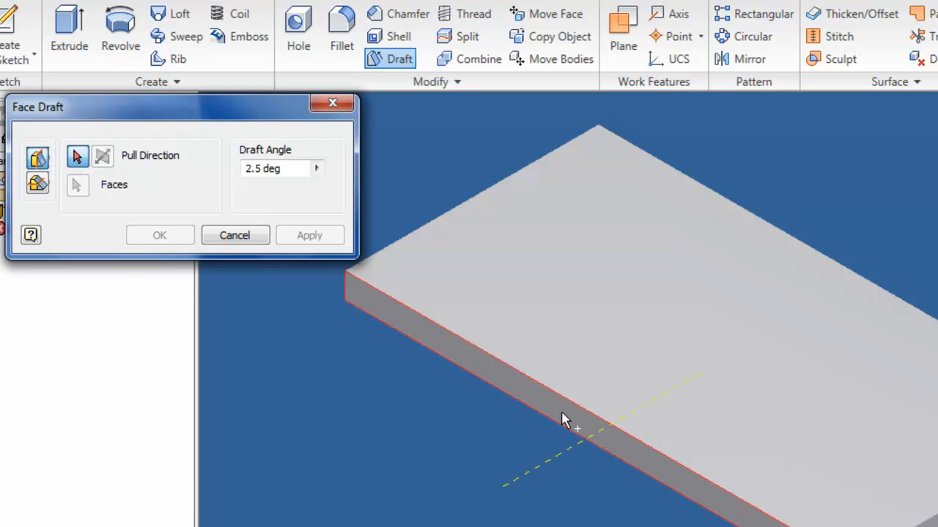
pyautogui.click(519, 394)
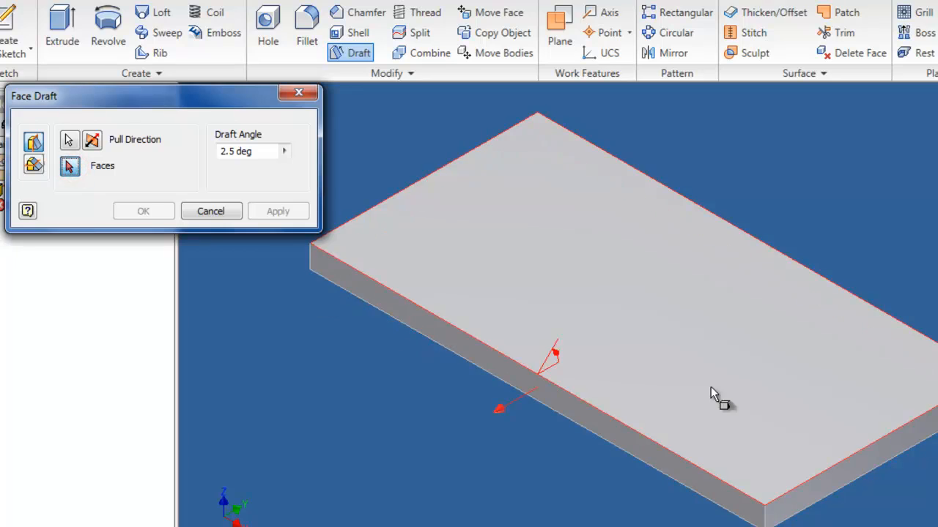
pyautogui.click(847, 474)
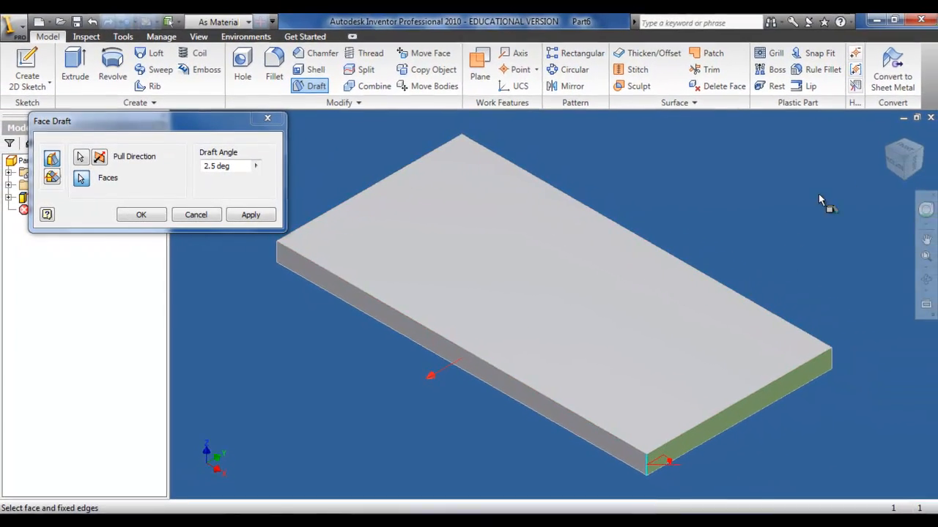
pyautogui.click(886, 148)
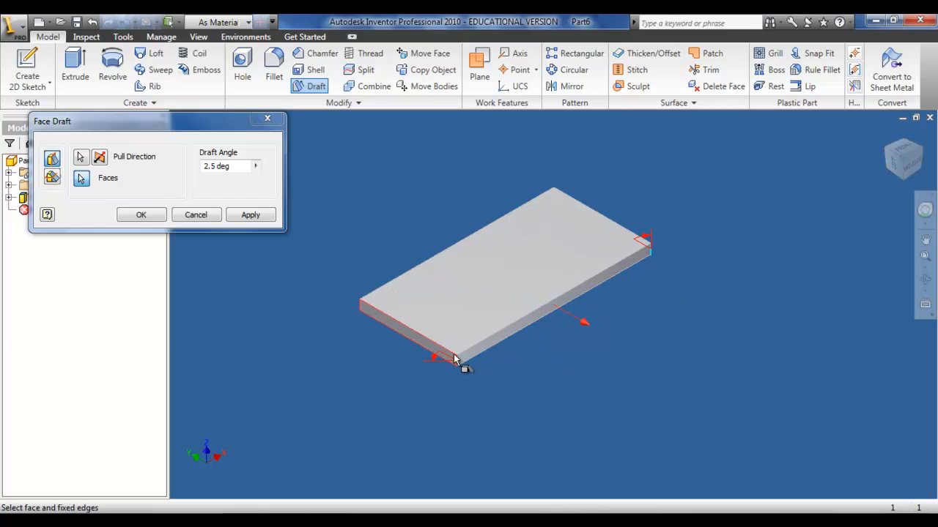
pyautogui.scroll(5, 424, 350)
pyautogui.click(417, 328)
pyautogui.scroll(-5, 545, 346)
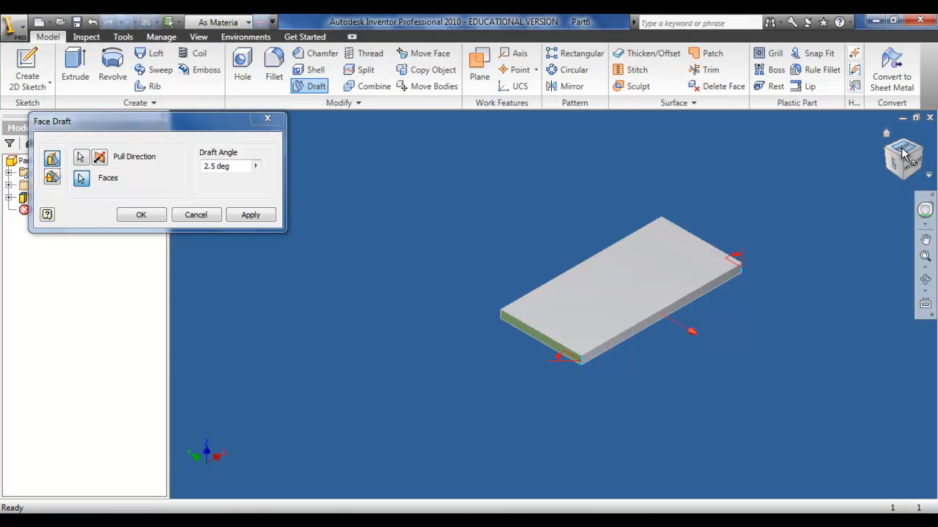
# Reverse the draft's pull direction so both end faces taper inward, and apply the draft at 2.5 degrees
pyautogui.click(902, 152)
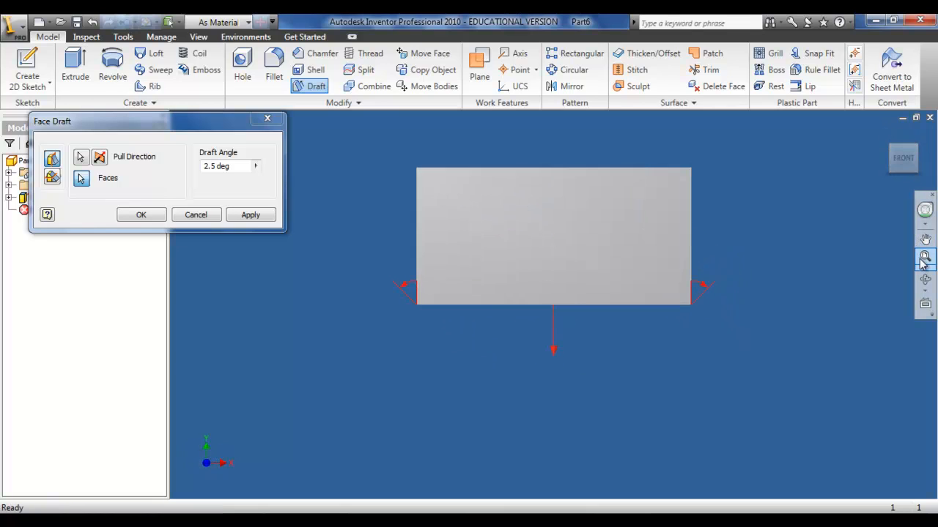
pyautogui.click(921, 259)
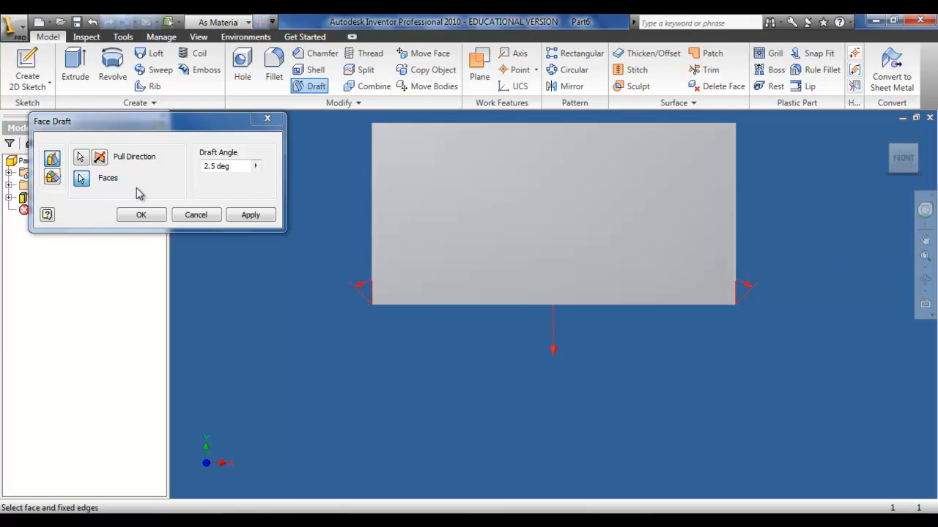
pyautogui.click(100, 159)
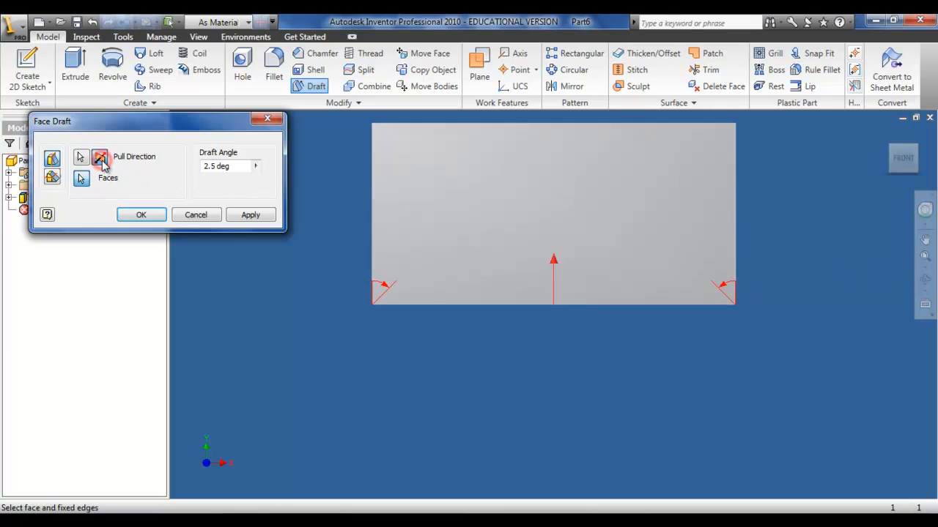
pyautogui.click(101, 159)
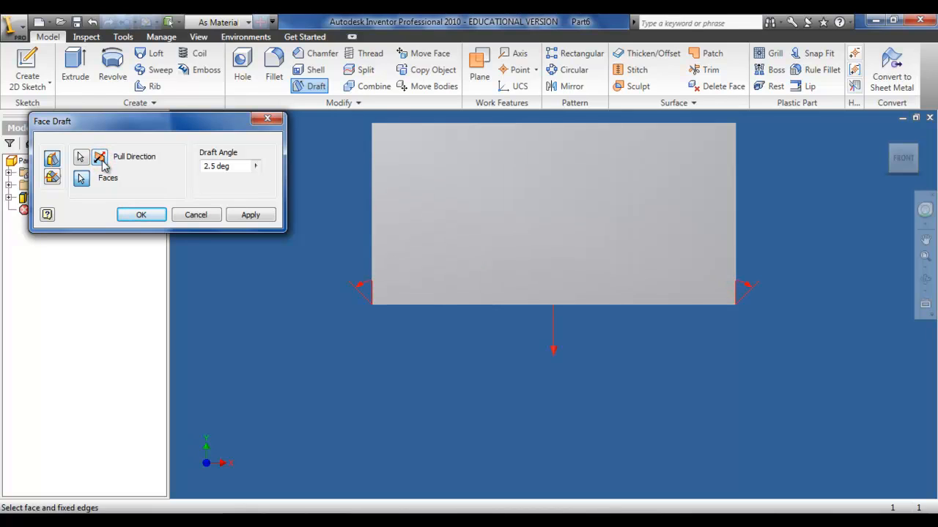
pyautogui.click(100, 159)
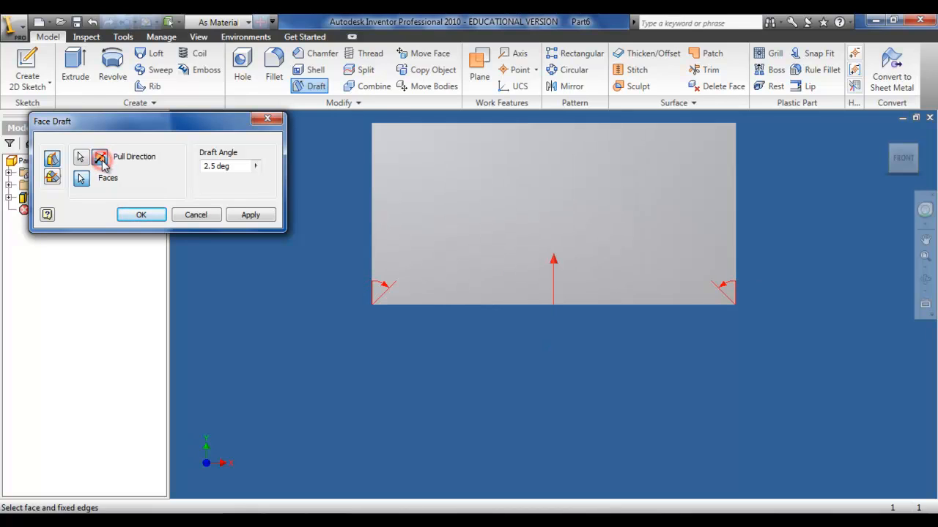
pyautogui.click(102, 162)
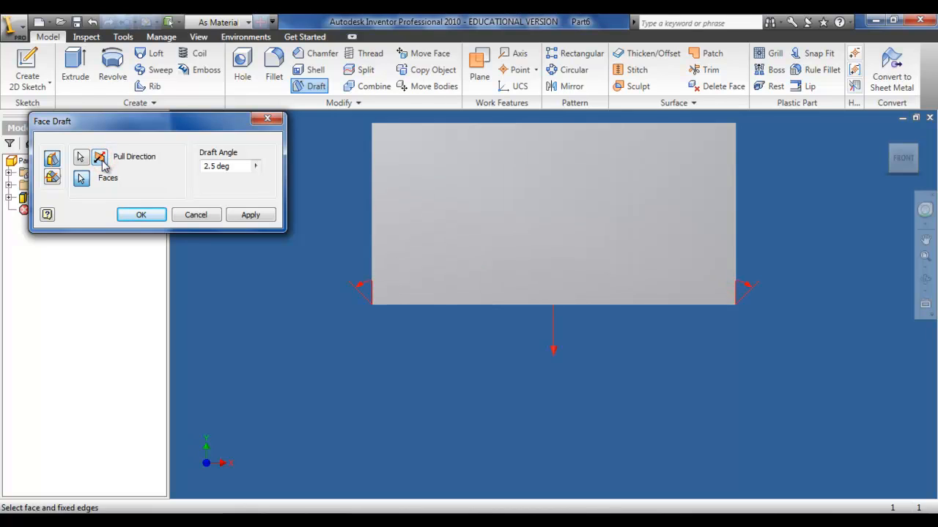
pyautogui.click(101, 161)
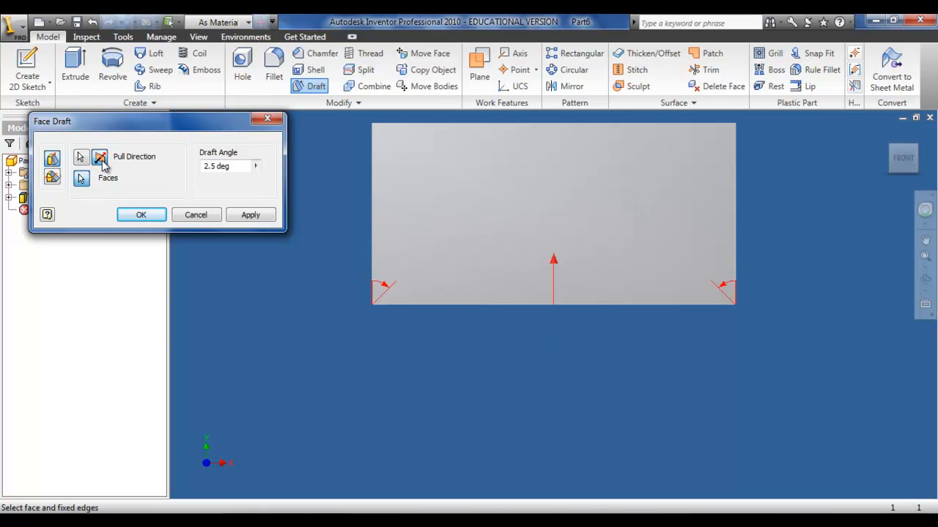
pyautogui.click(230, 216)
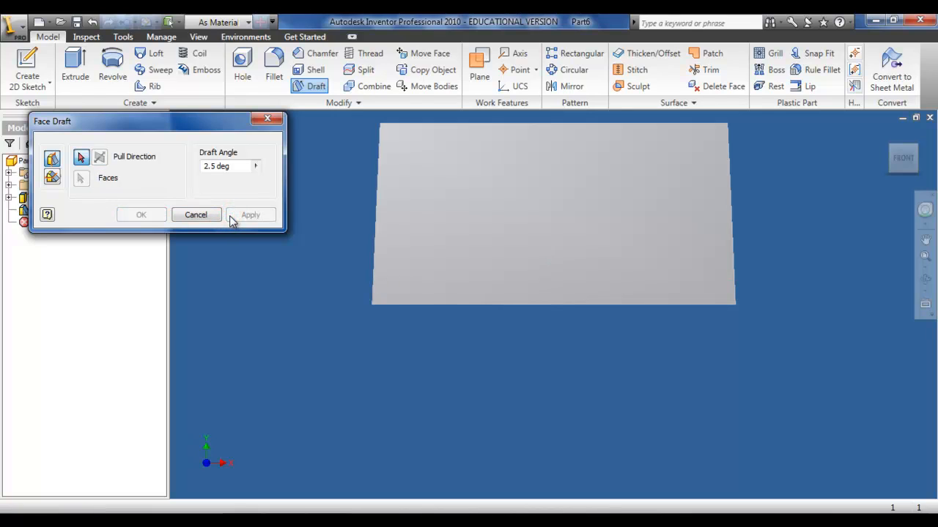
pyautogui.click(210, 215)
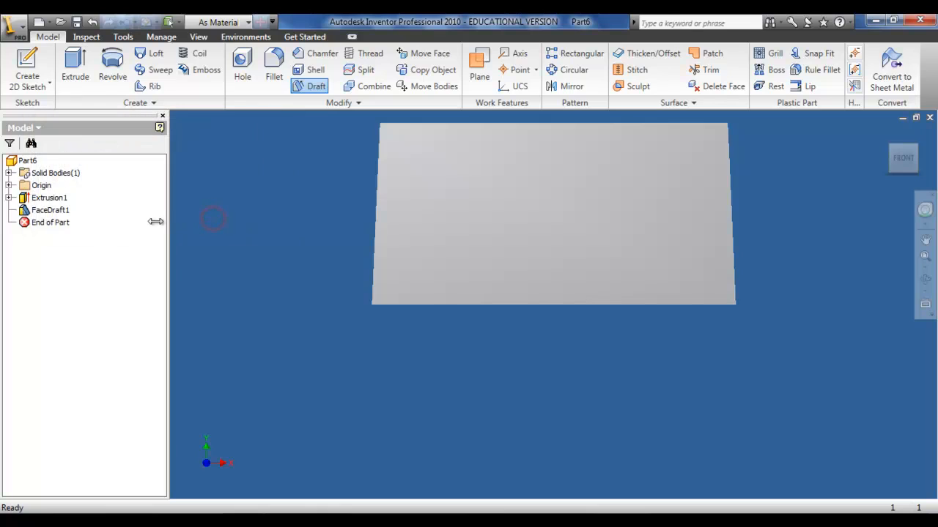
# Try a draft angle of 45 degrees on the existing face draft, and undo the change
pyautogui.click(42, 211)
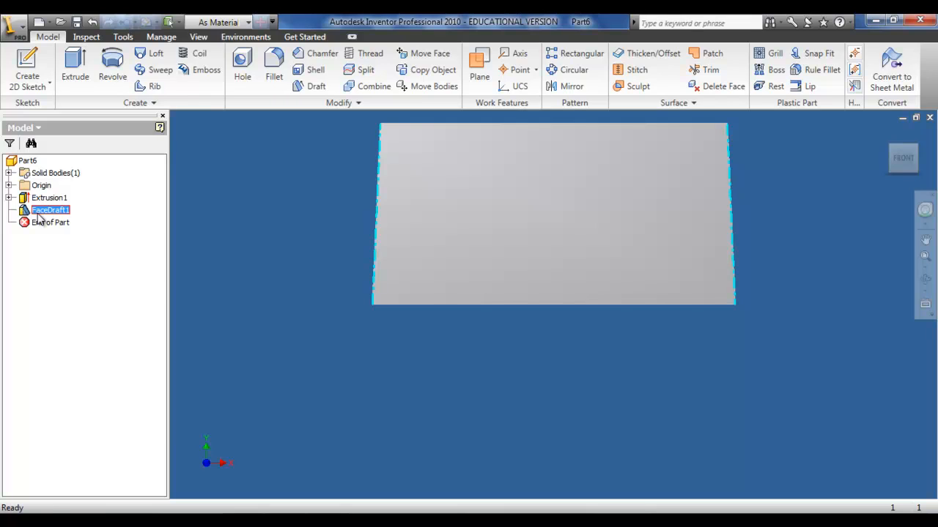
pyautogui.rightClick(38, 218)
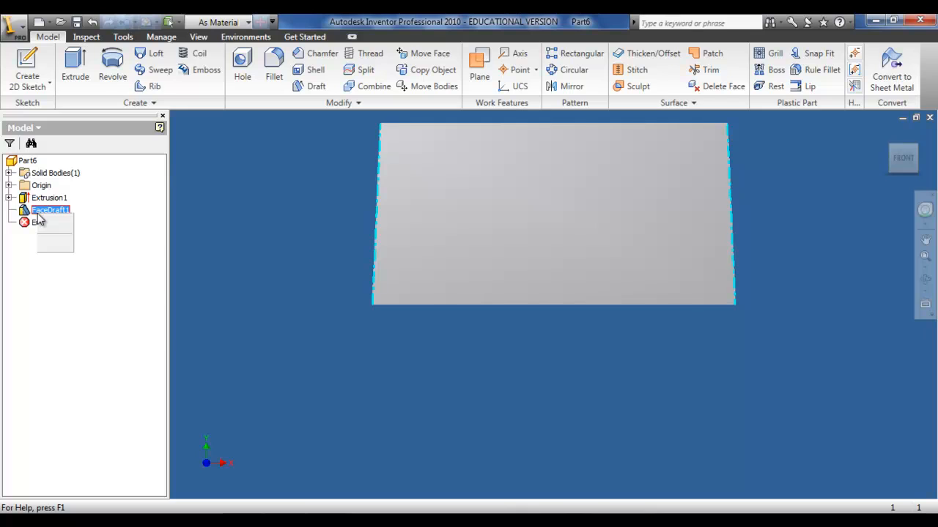
pyautogui.click(66, 281)
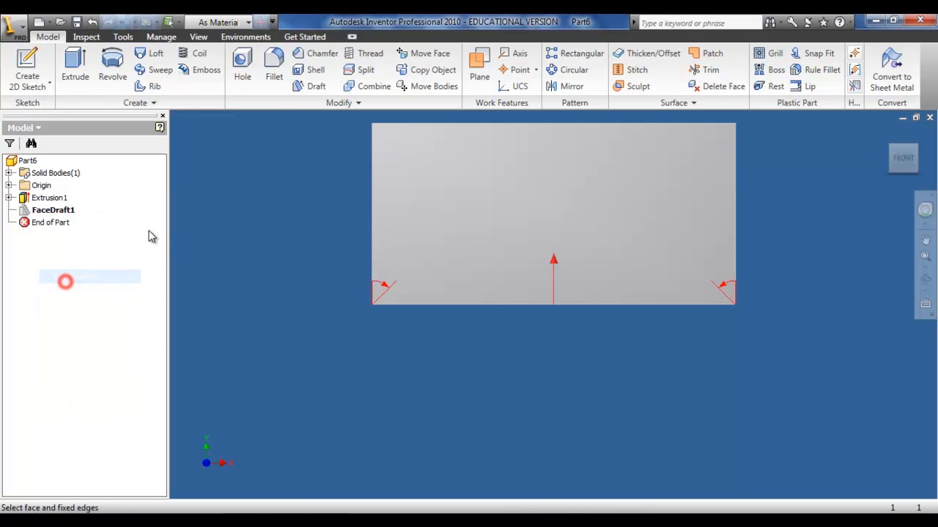
pyautogui.moveTo(230, 166); pyautogui.dragTo(205, 168)
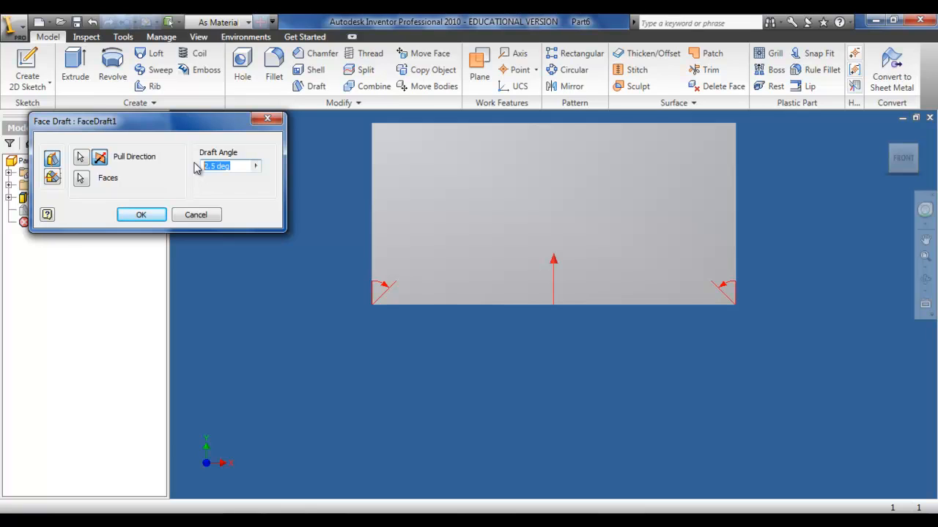
pyautogui.write('45')
pyautogui.click(132, 211)
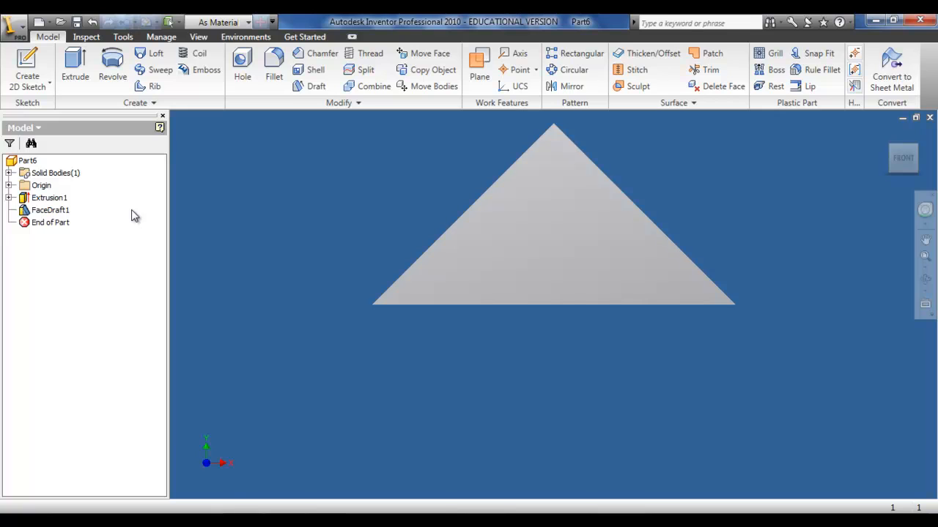
pyautogui.click(92, 22)
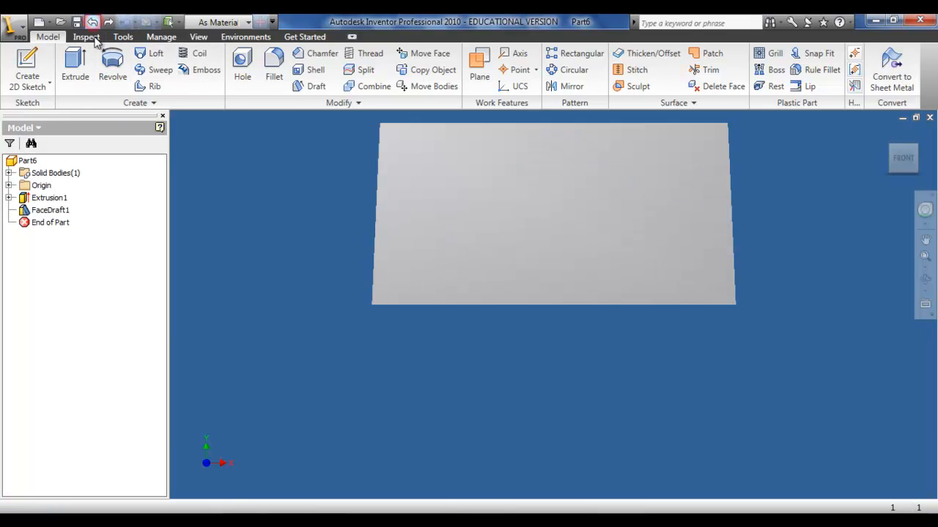
# Flip the pull direction of the existing face draft so both end faces taper outward, and apply the edit
pyautogui.click(50, 211)
pyautogui.rightClick(49, 211)
pyautogui.click(79, 271)
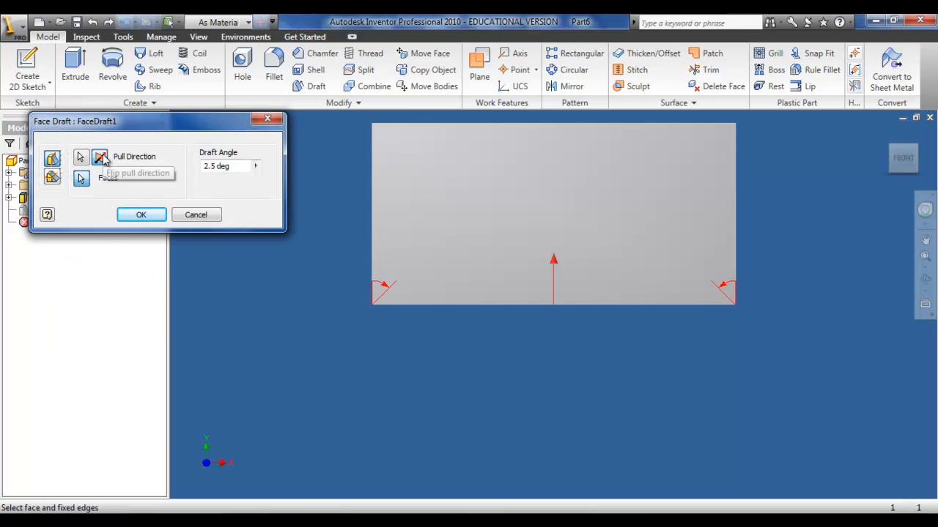
pyautogui.click(100, 158)
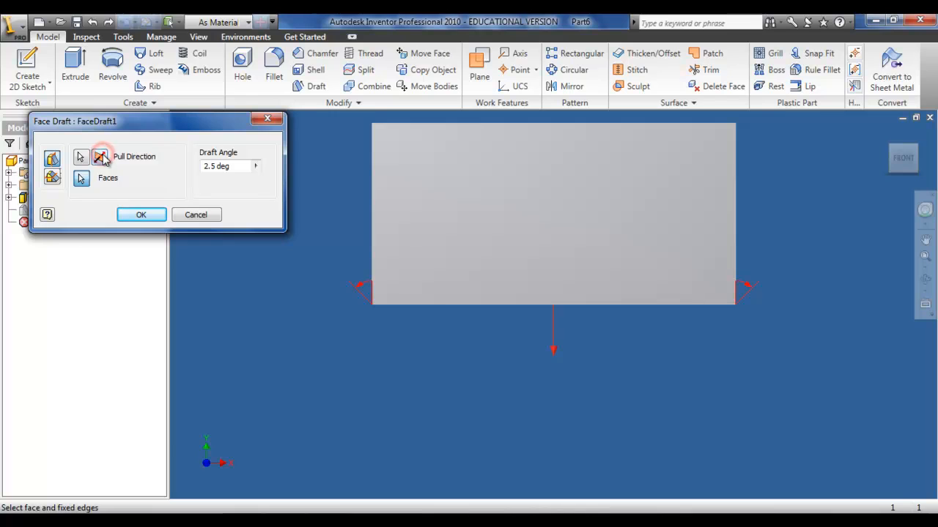
pyautogui.click(139, 214)
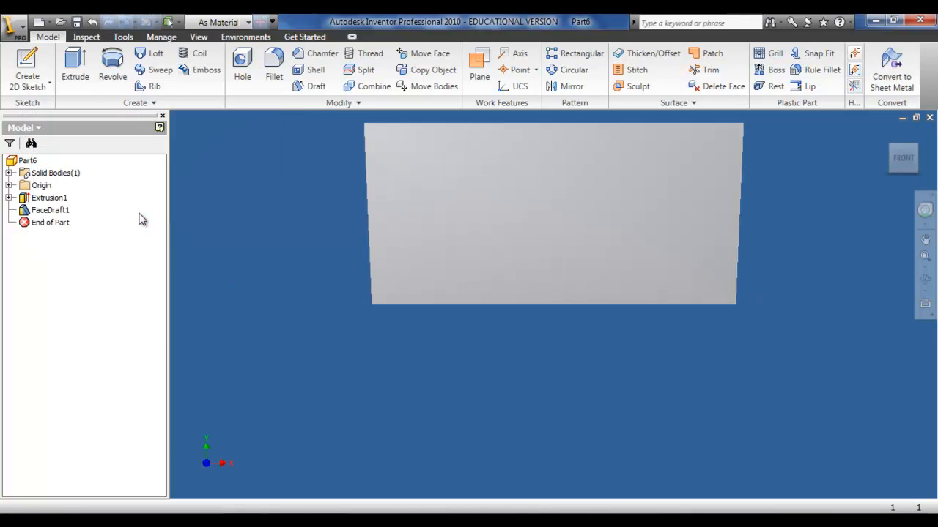
# Set the draft angle of the existing face draft to 25 degrees and apply the edit
pyautogui.rightClick(54, 210)
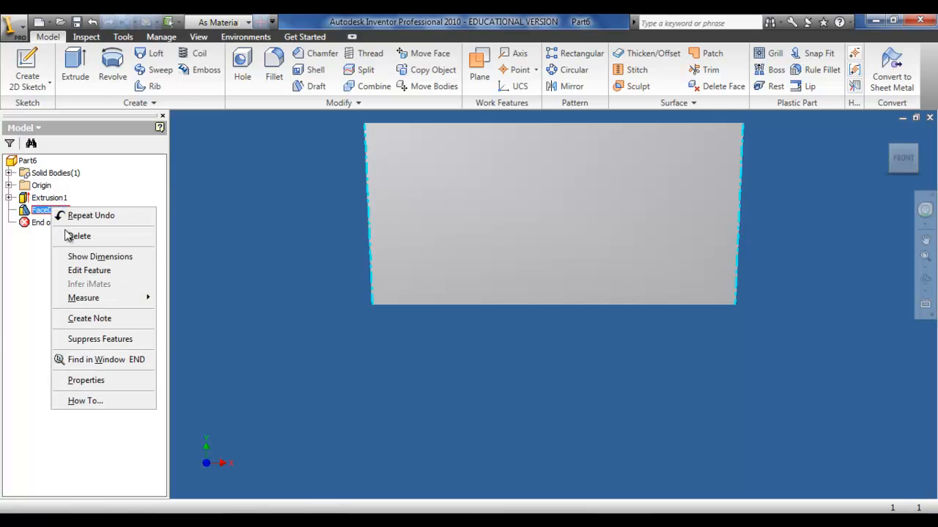
pyautogui.click(75, 271)
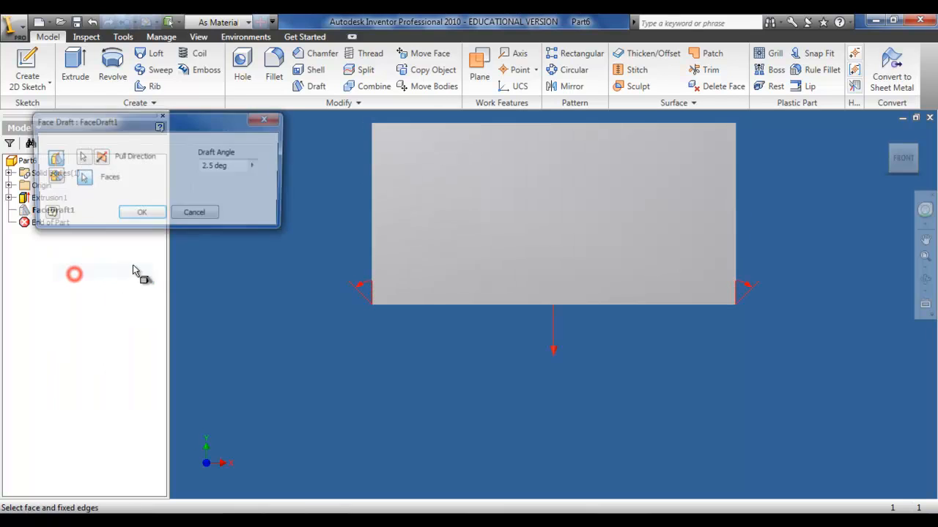
pyautogui.doubleClick(224, 167)
pyautogui.write('25')
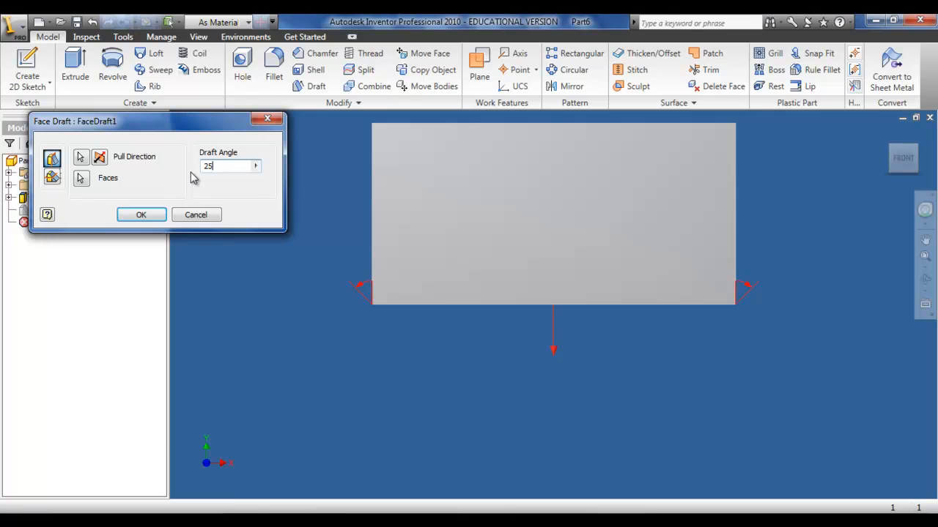
pyautogui.click(156, 215)
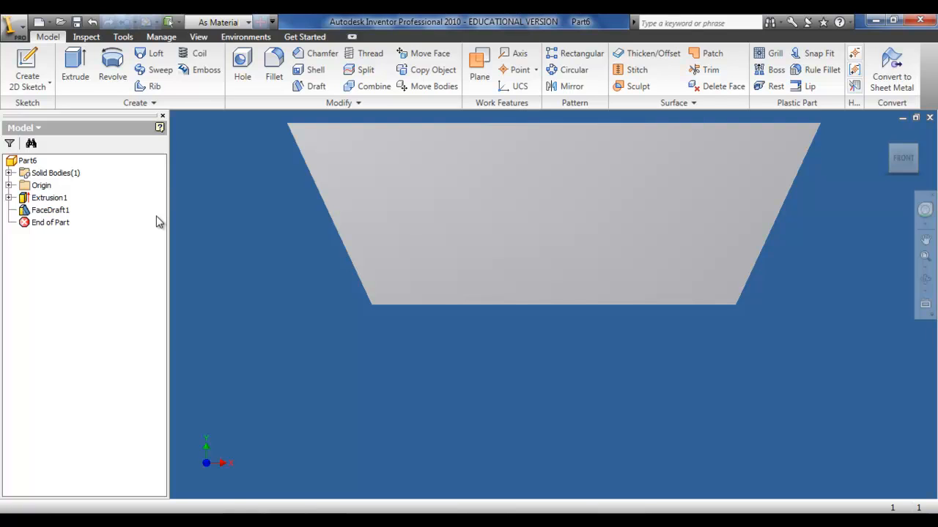
# Set the face draft's angle to 45 degrees, with the pull direction pointing outward from the front long side face, and apply the edit
pyautogui.press('F6')
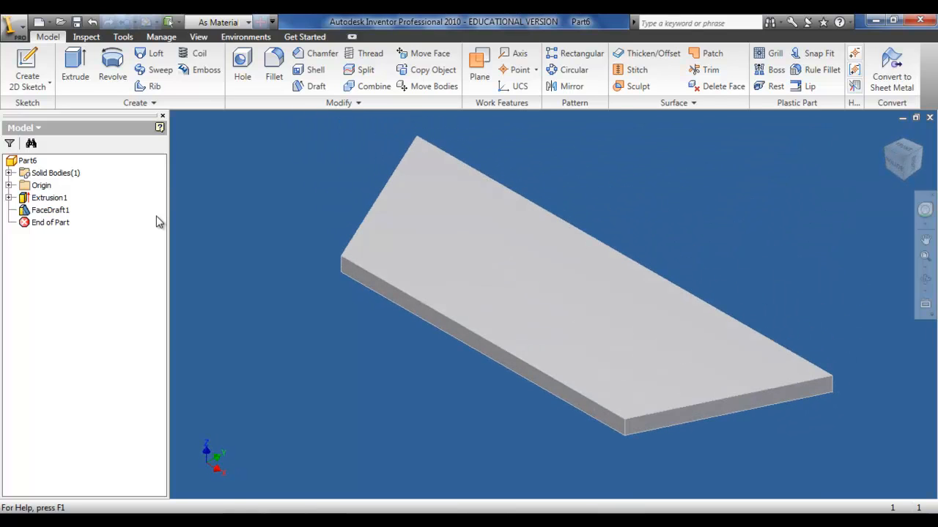
pyautogui.rightClick(52, 211)
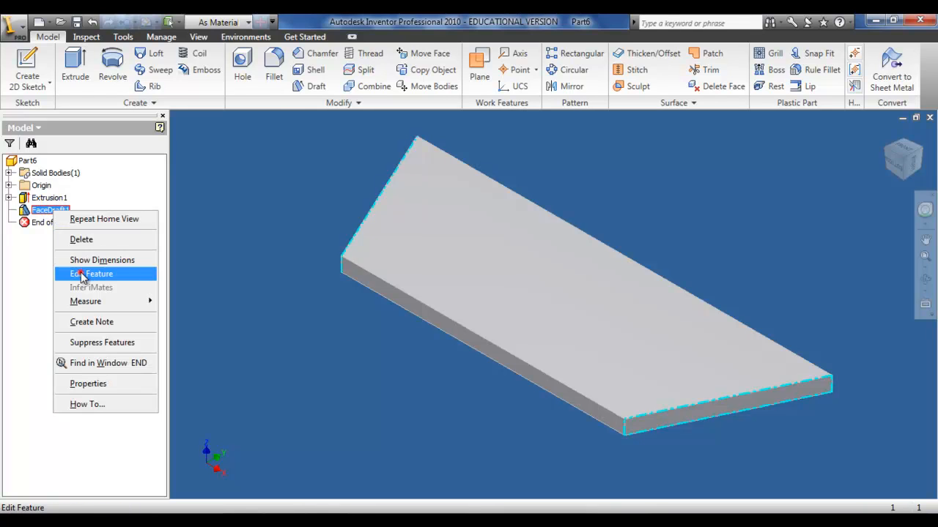
pyautogui.click(82, 275)
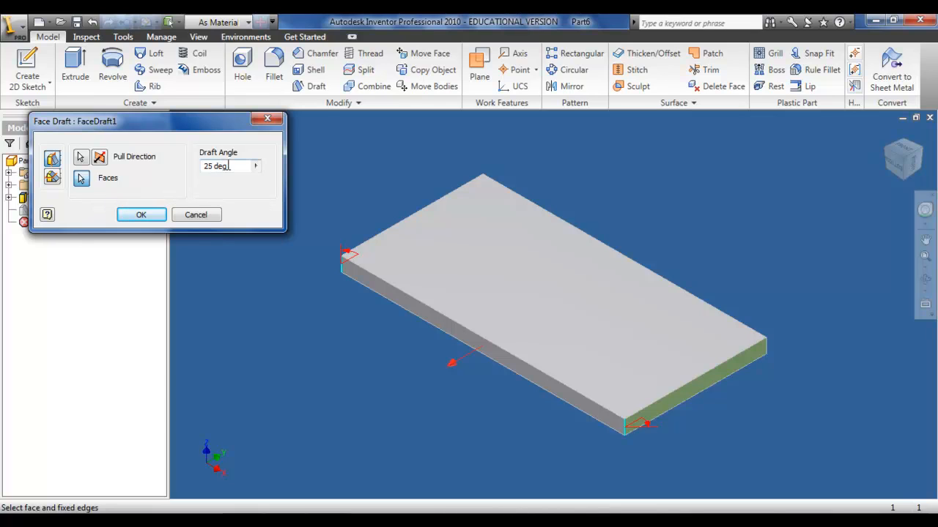
pyautogui.doubleClick(229, 166)
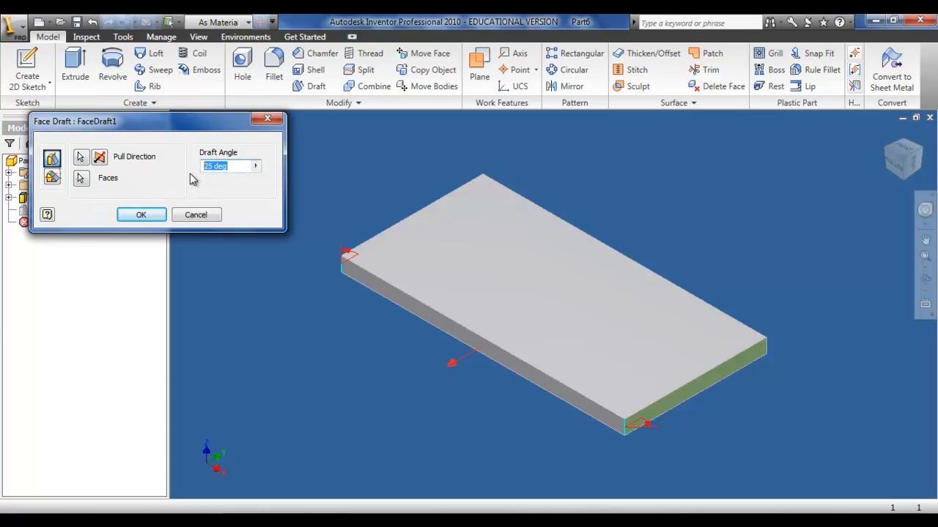
pyautogui.write('5')
pyautogui.press('BackSpace')
pyautogui.write('45')
pyautogui.click(82, 159)
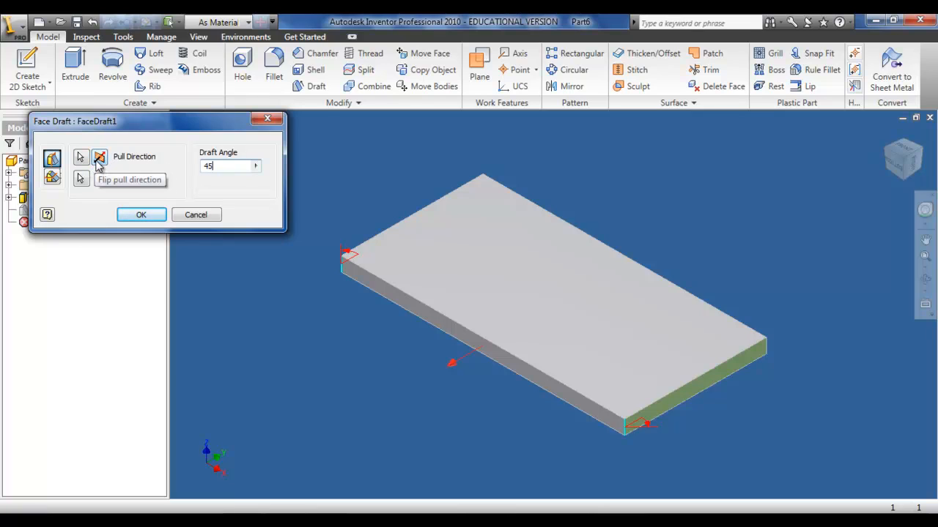
pyautogui.click(100, 161)
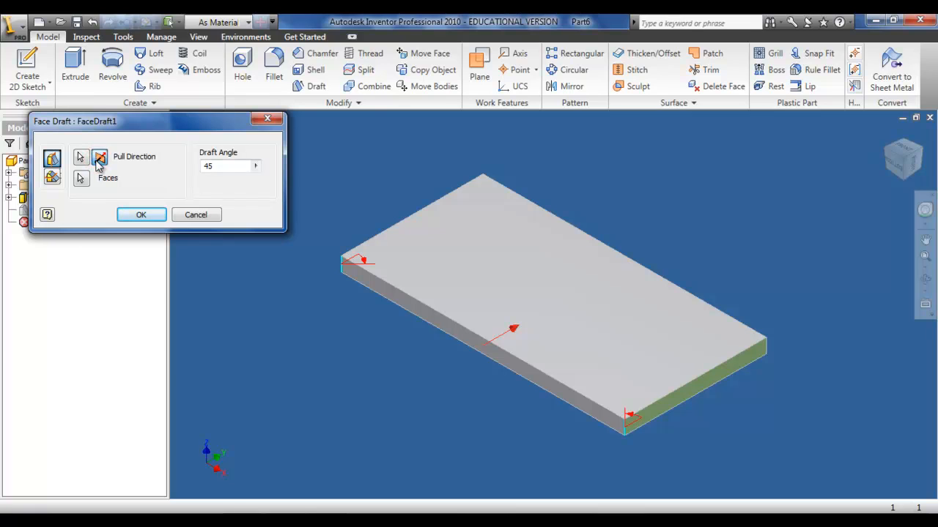
pyautogui.click(99, 161)
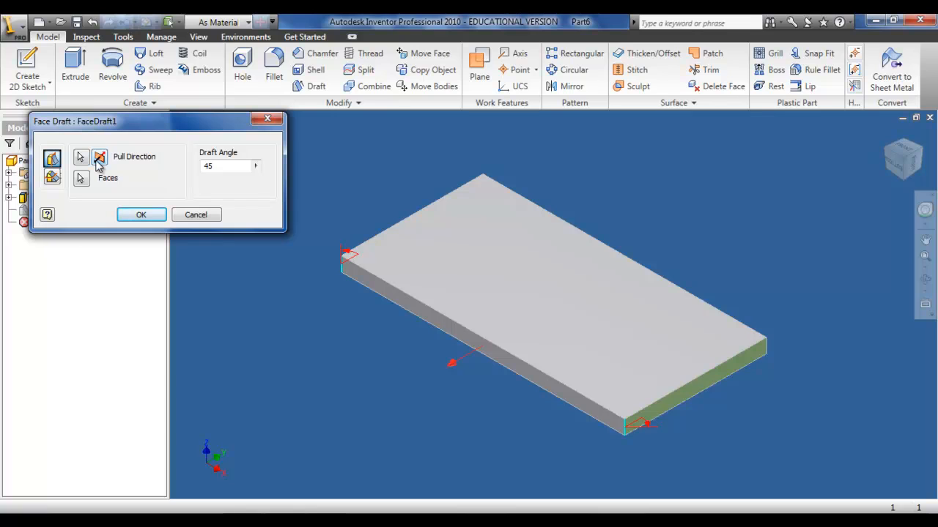
pyautogui.click(124, 214)
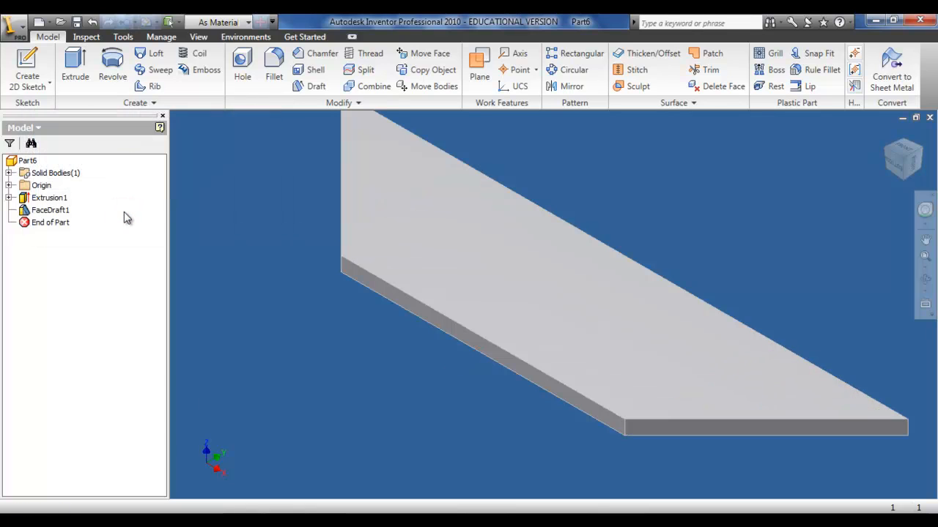
pyautogui.scroll(3, 155, 224)
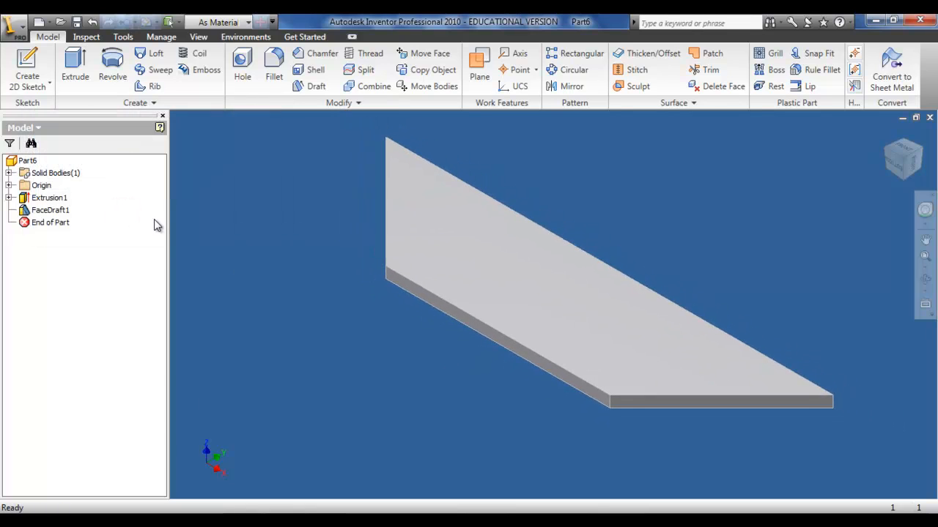